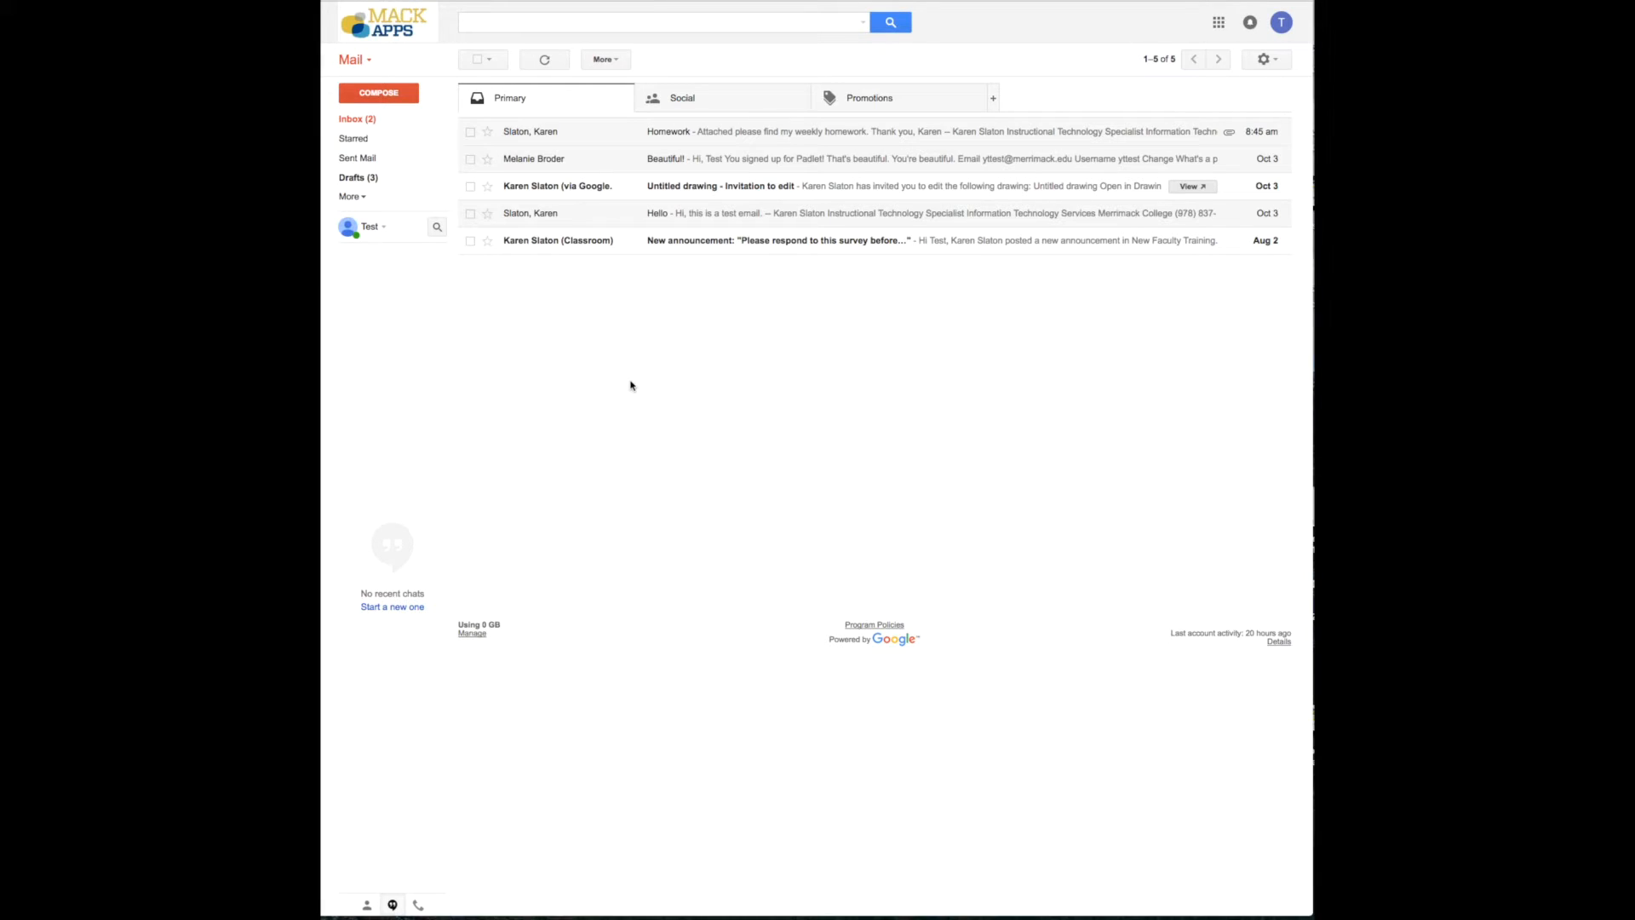
Enable the Canned Responses lab in the mail settings and save the changes
{"action": "left_click", "coordinate": [1267, 61]}
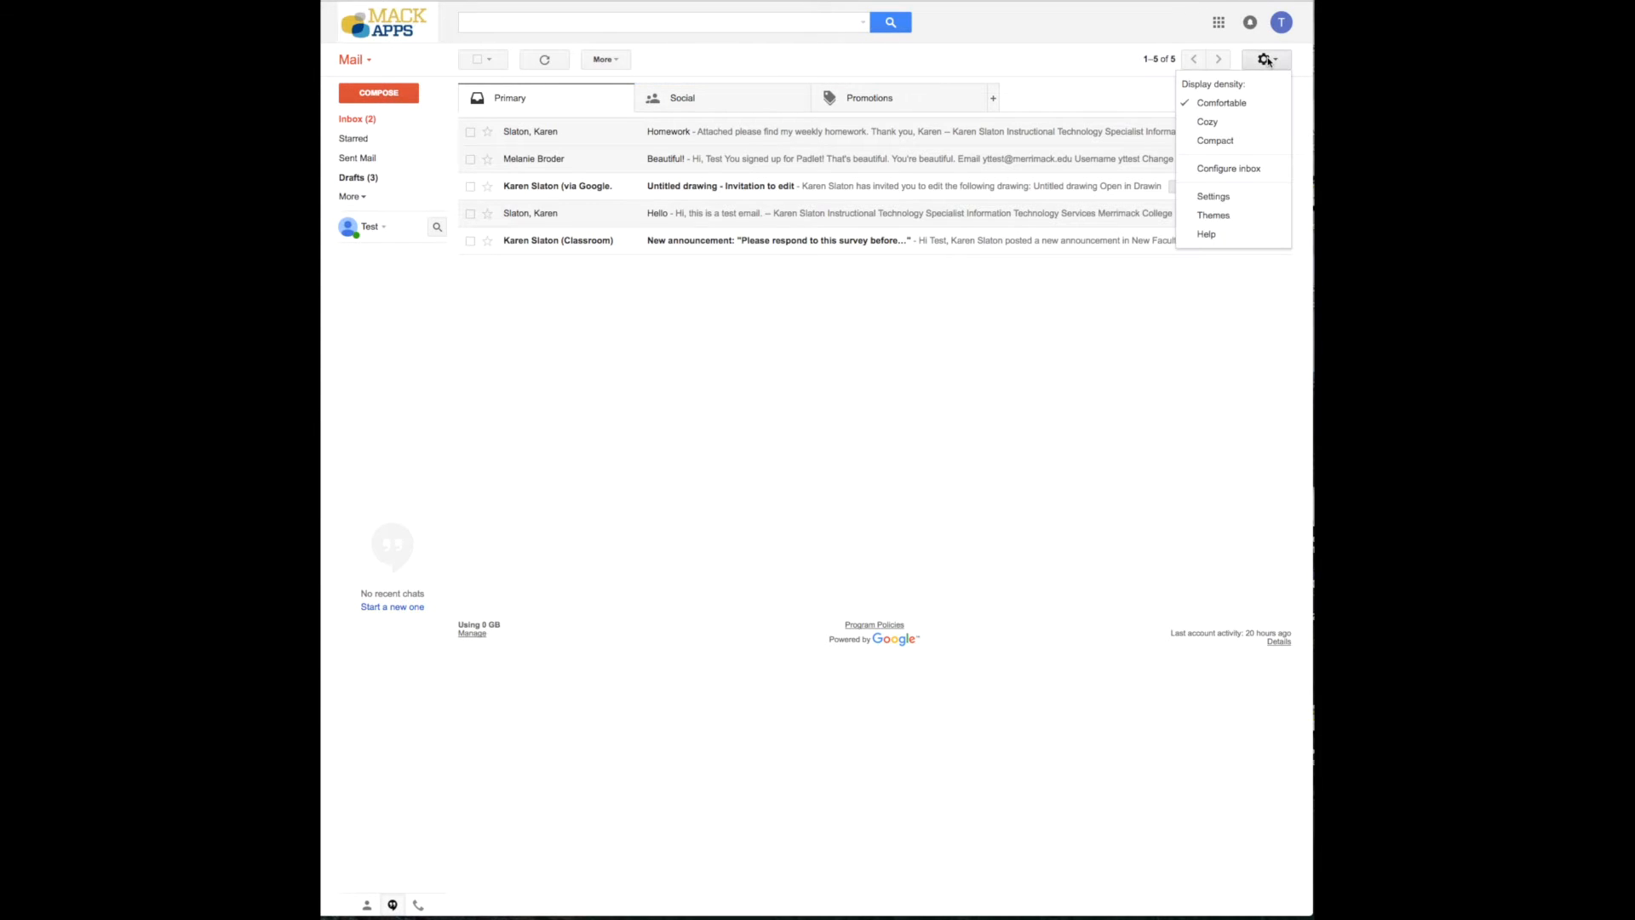
{"action": "left_click", "coordinate": [1213, 197]}
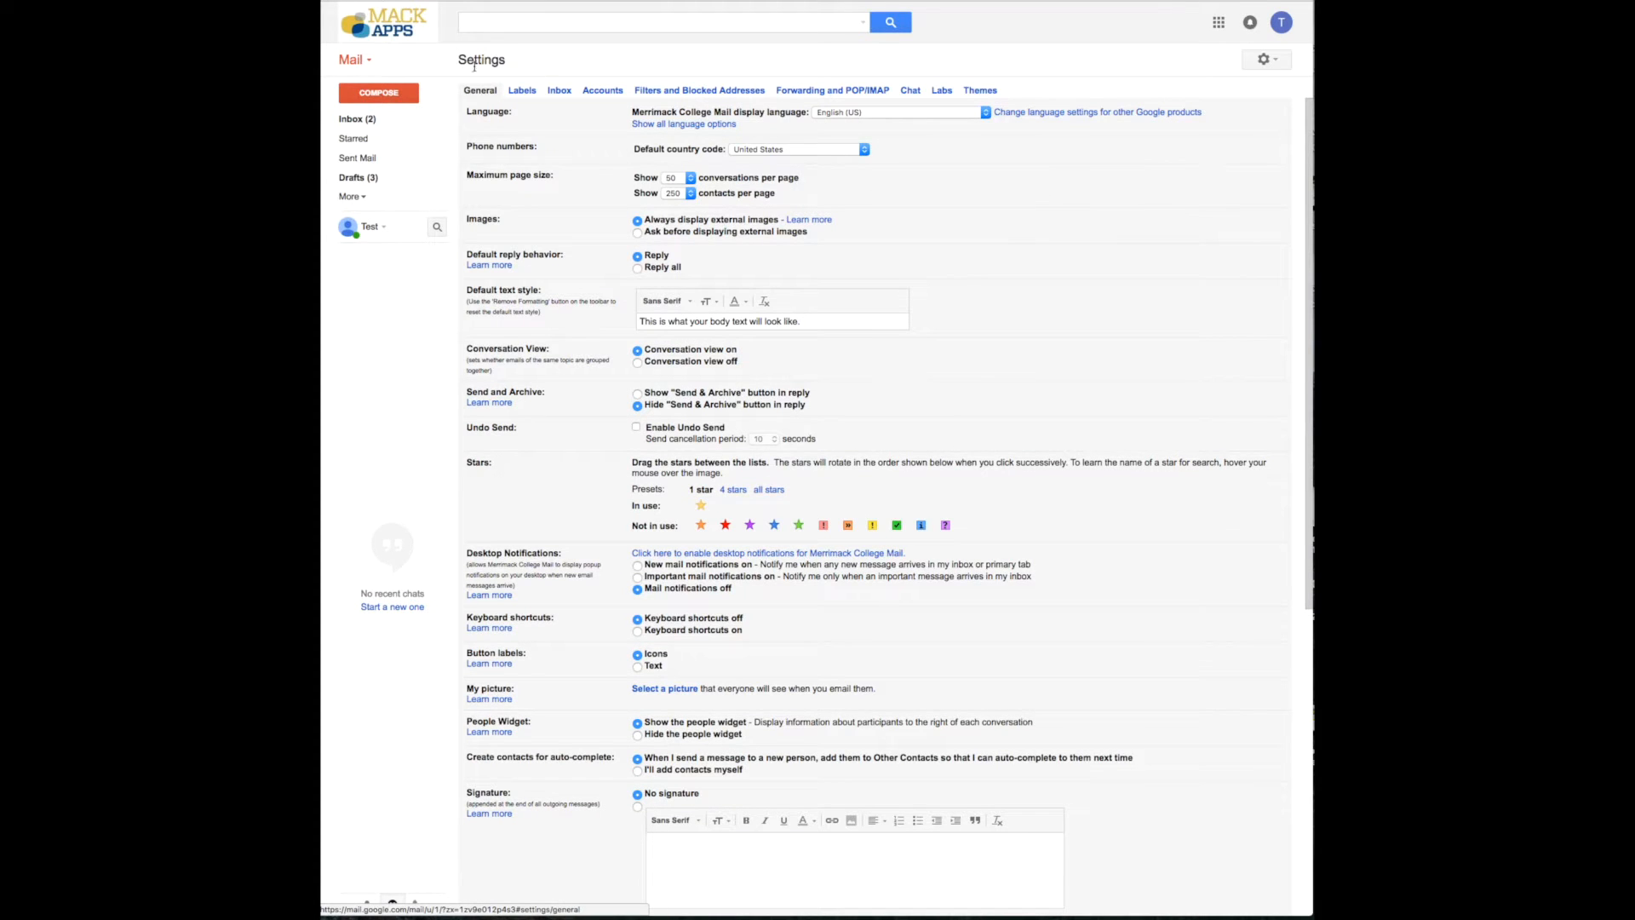
{"action": "left_click", "coordinate": [942, 91]}
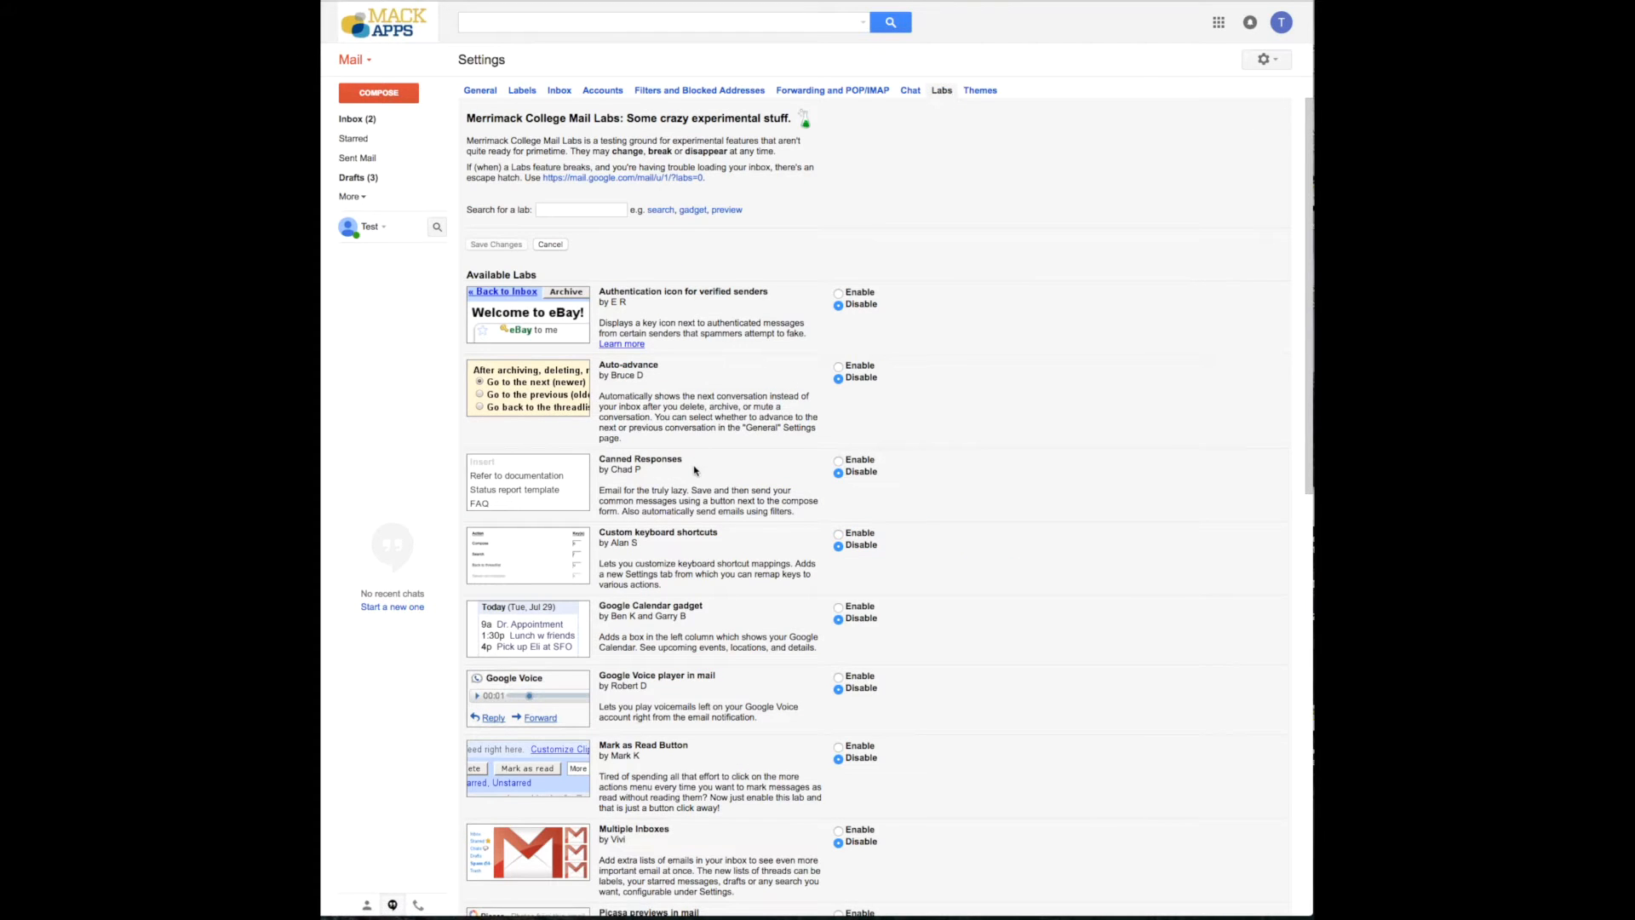
{"action": "left_click_drag", "start_coordinate": [690, 463], "coordinate": [600, 459]}
{"action": "left_click", "coordinate": [841, 461]}
{"action": "left_click", "coordinate": [500, 246]}
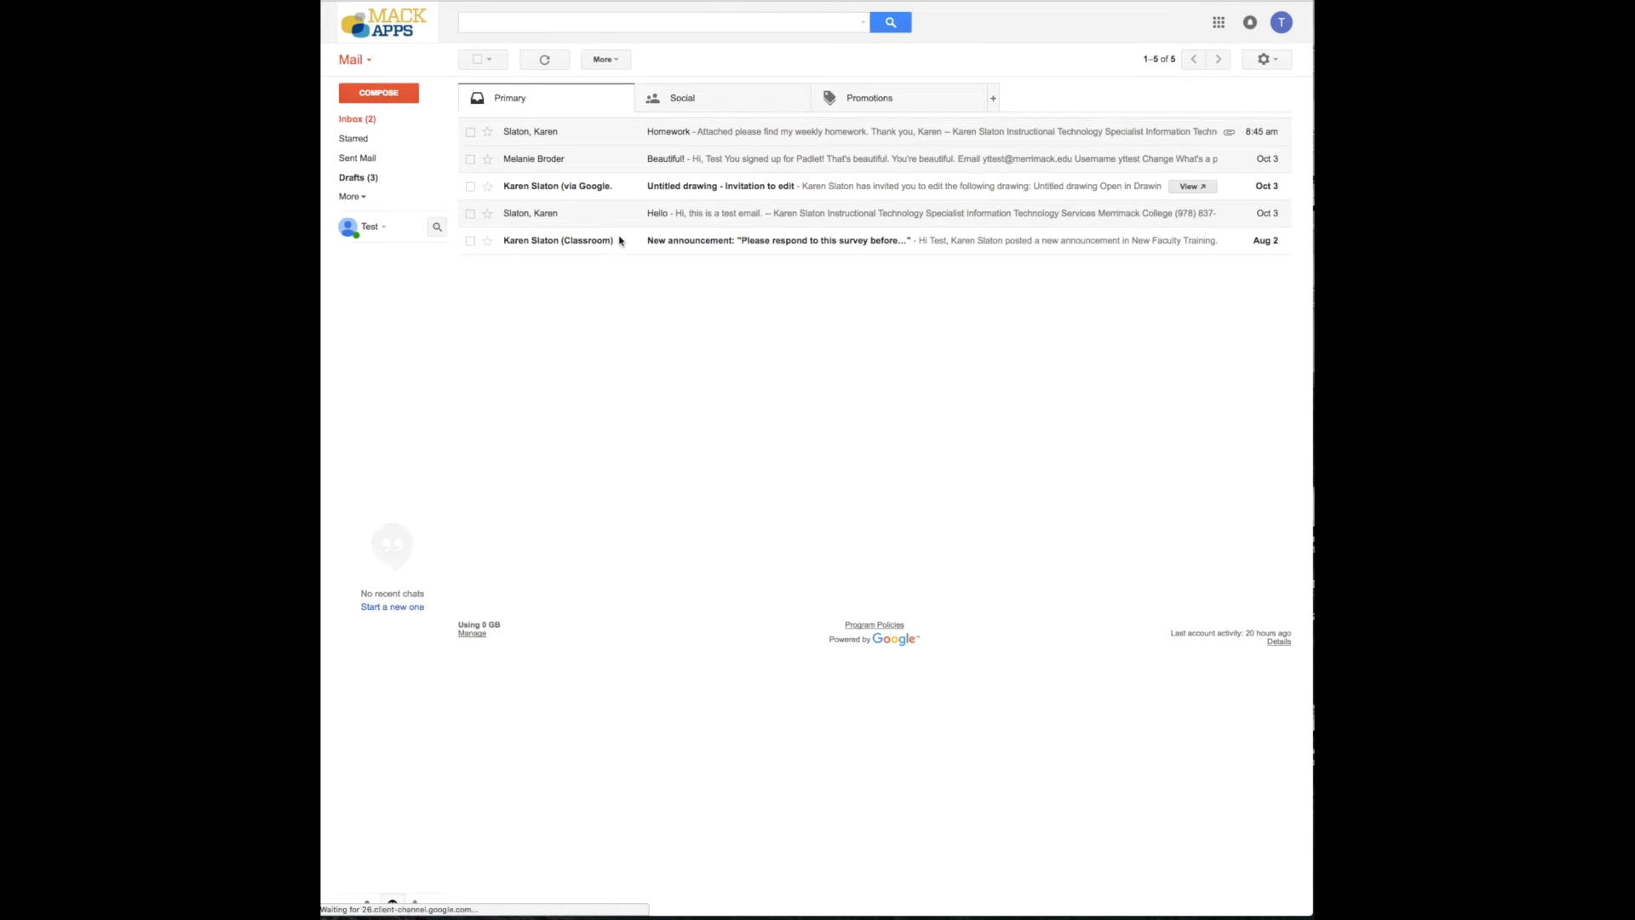
Compose a new message with subject "Homework" and the body lines "Type your message here." and "Add more here."
{"action": "left_click", "coordinate": [388, 95]}
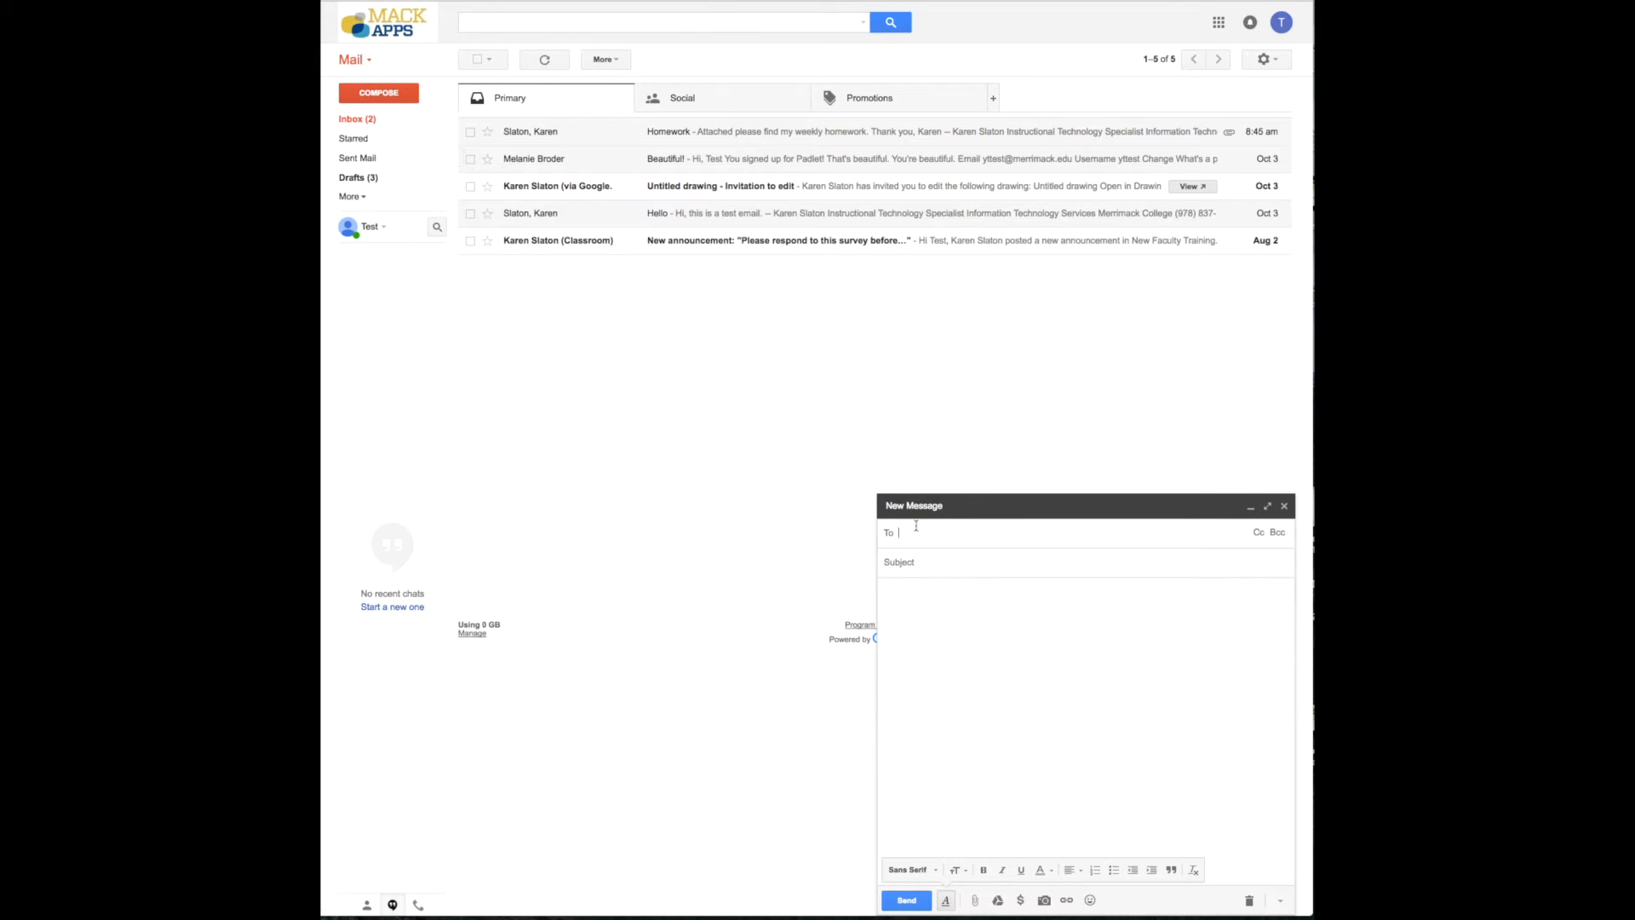
{"action": "left_click", "coordinate": [981, 563]}
{"action": "type", "text": "Homework"}
{"action": "left_click", "coordinate": [1007, 632]}
{"action": "type", "text": "Type your message here."}
{"action": "key", "text": "Return"}
{"action": "type", "text": "Add more here"}
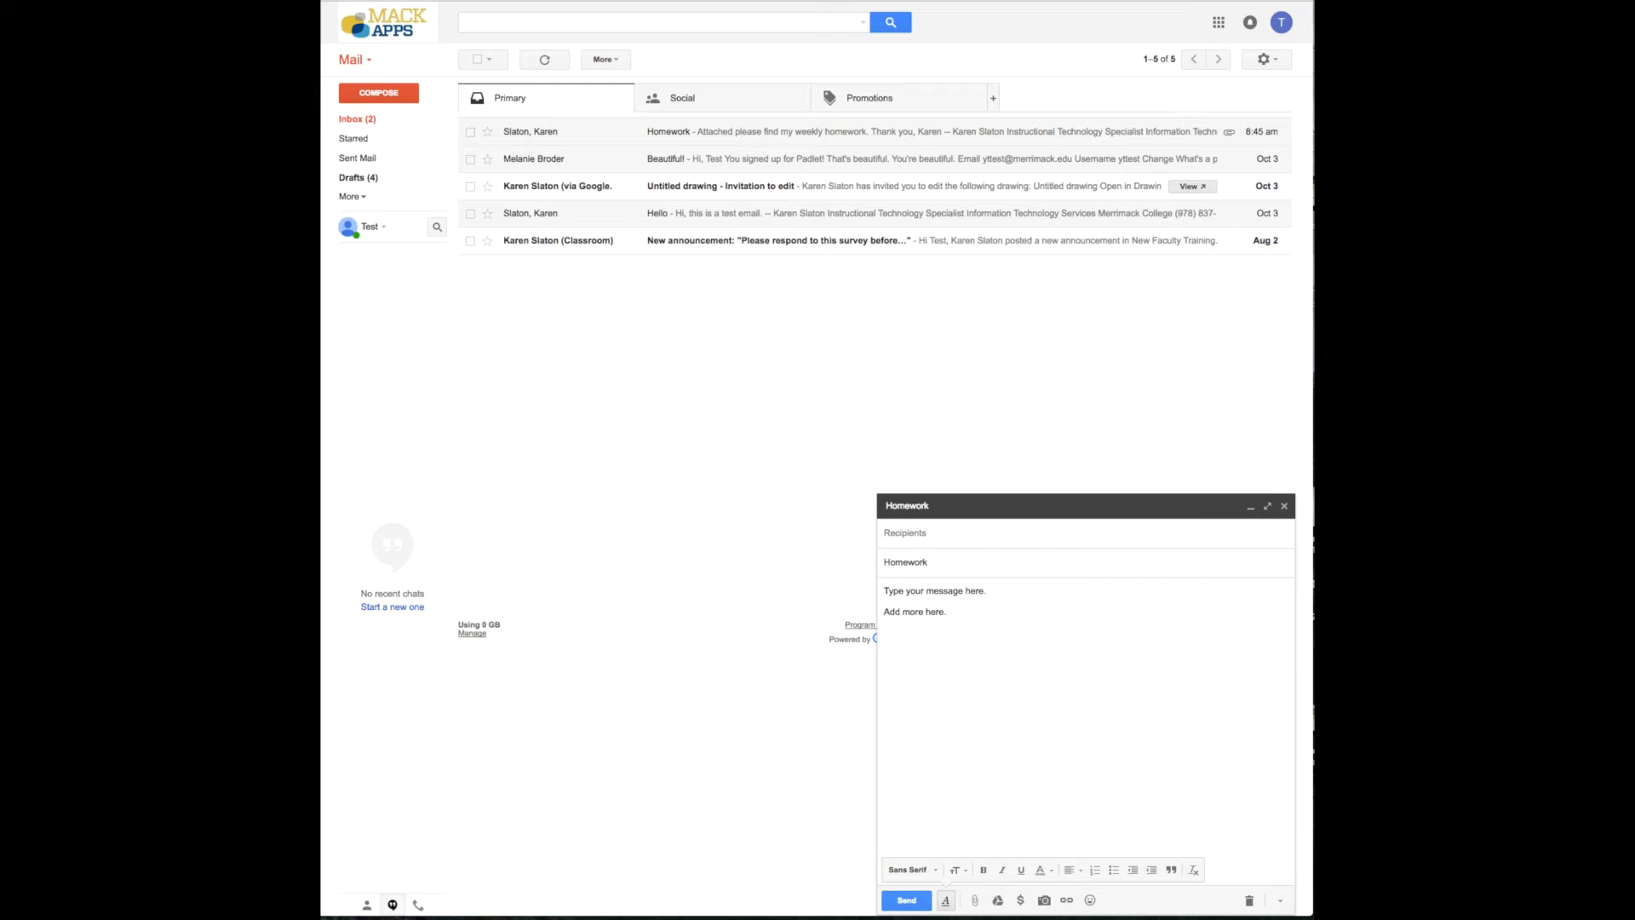
{"action": "type", "text": "."}
{"action": "key", "text": "Return"}
{"action": "type", "text": "Link to my site"}
{"action": "mouse_move", "coordinate": [955, 626]}
{"action": "left_mouse_down"}
{"action": "mouse_move", "coordinate": [913, 633]}
{"action": "mouse_move", "coordinate": [941, 634]}
{"action": "left_mouse_up"}
{"action": "left_click", "coordinate": [1067, 900]}
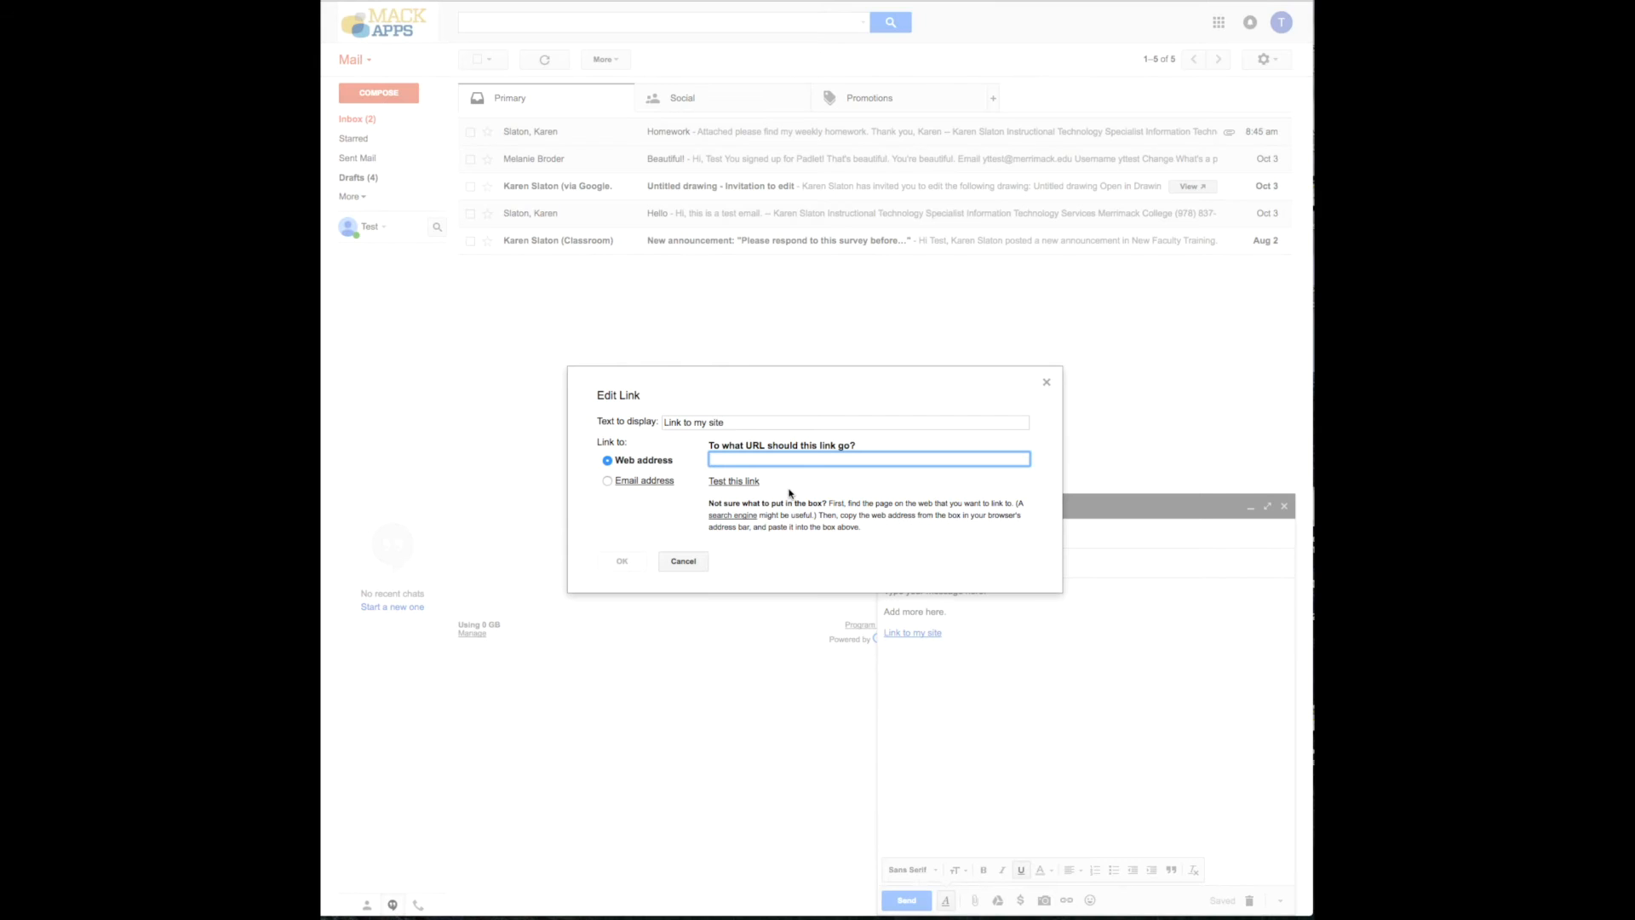
{"action": "type", "text": "www.merrimack.edu"}
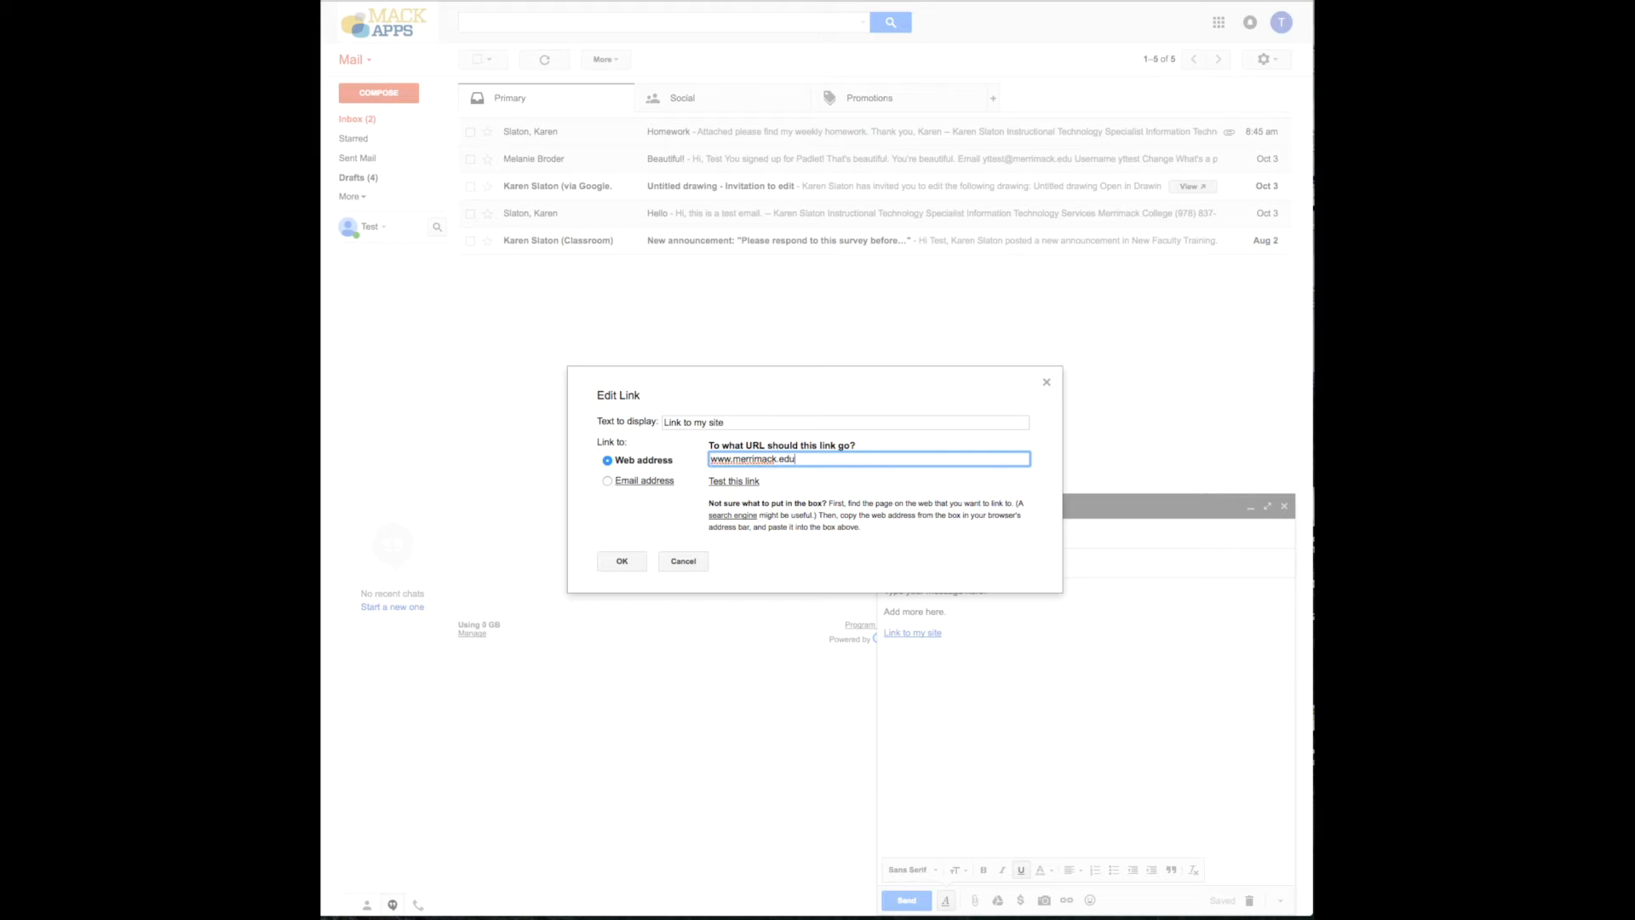
{"action": "left_click", "coordinate": [621, 561]}
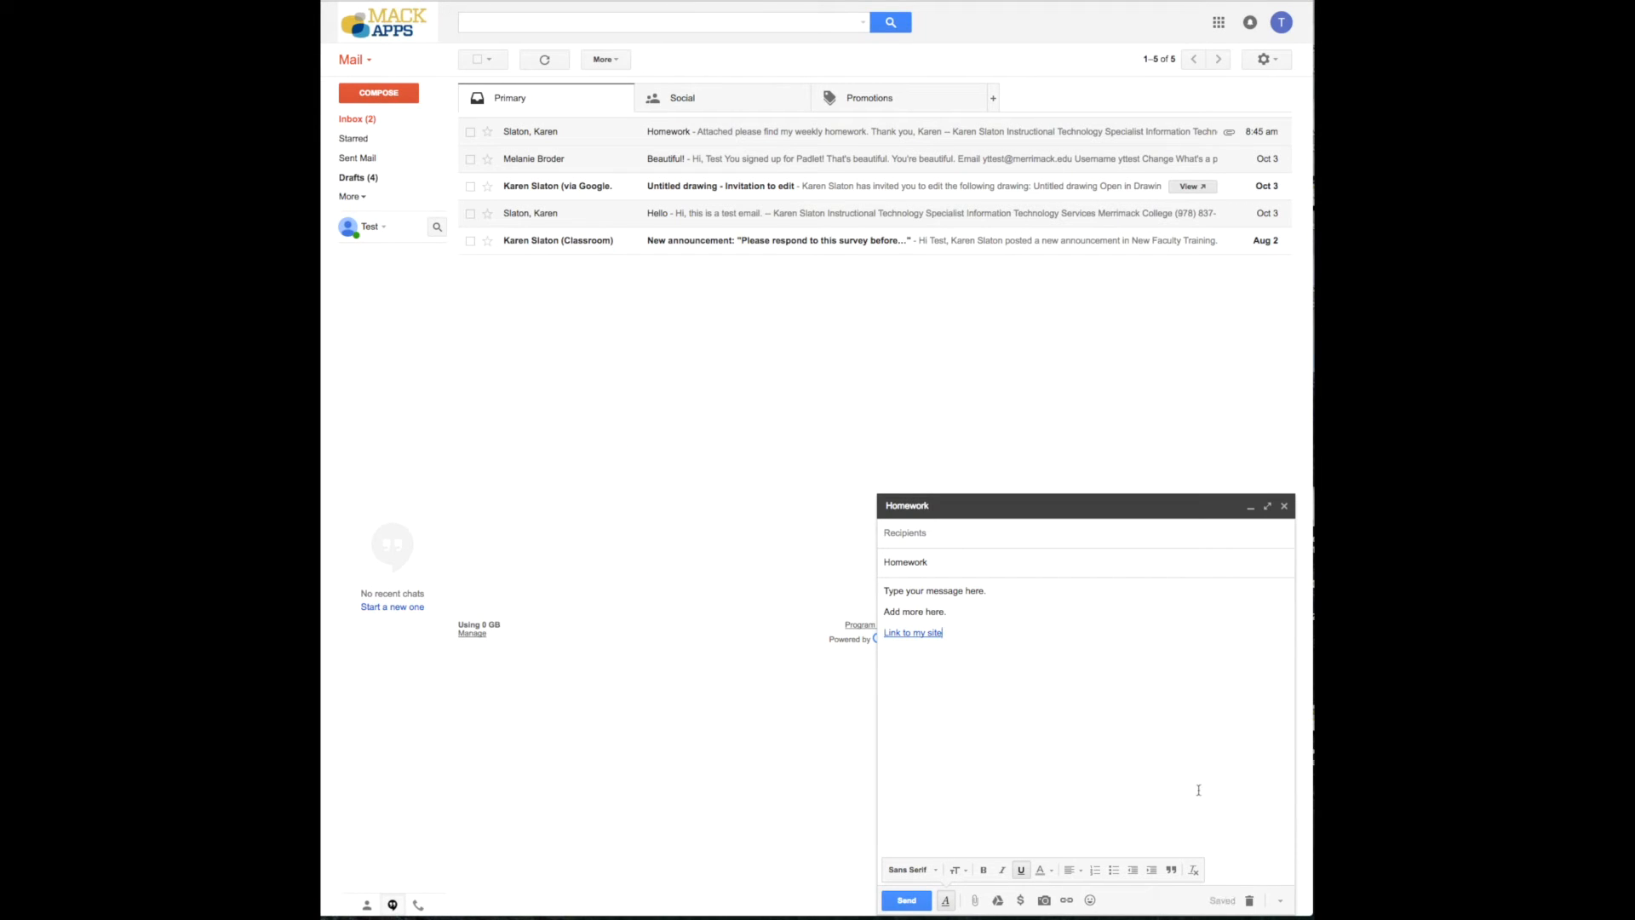
Save the message as a new canned response named "Homework" and close the draft
{"action": "left_click", "coordinate": [1280, 901]}
{"action": "mouse_move", "coordinate": [1215, 795]}
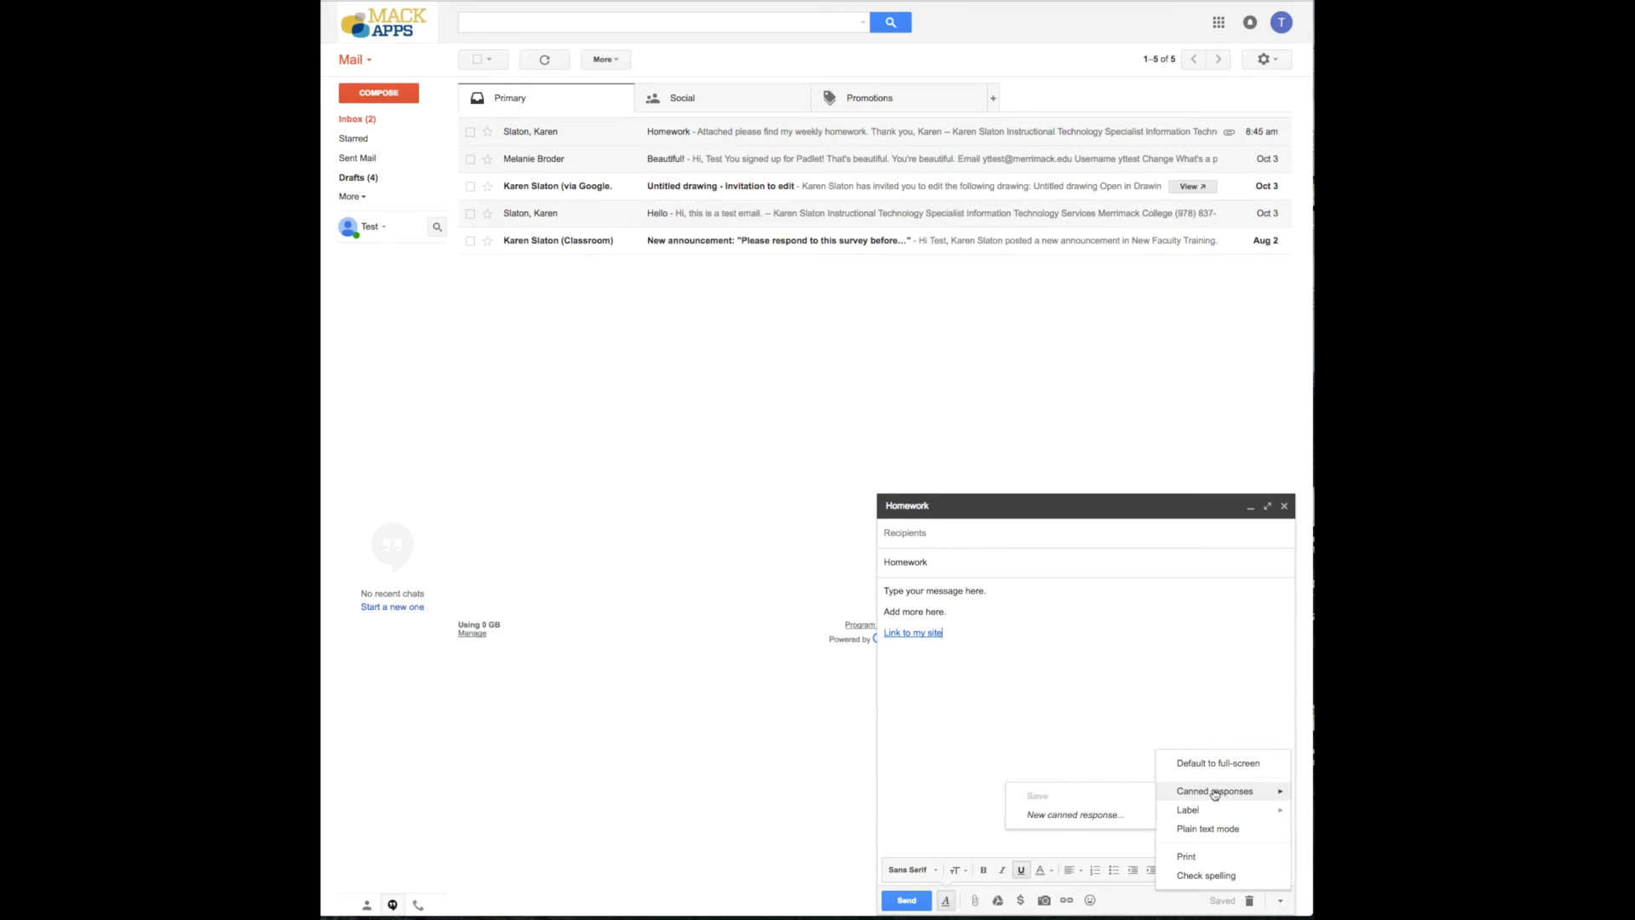
{"action": "left_click", "coordinate": [1063, 817]}
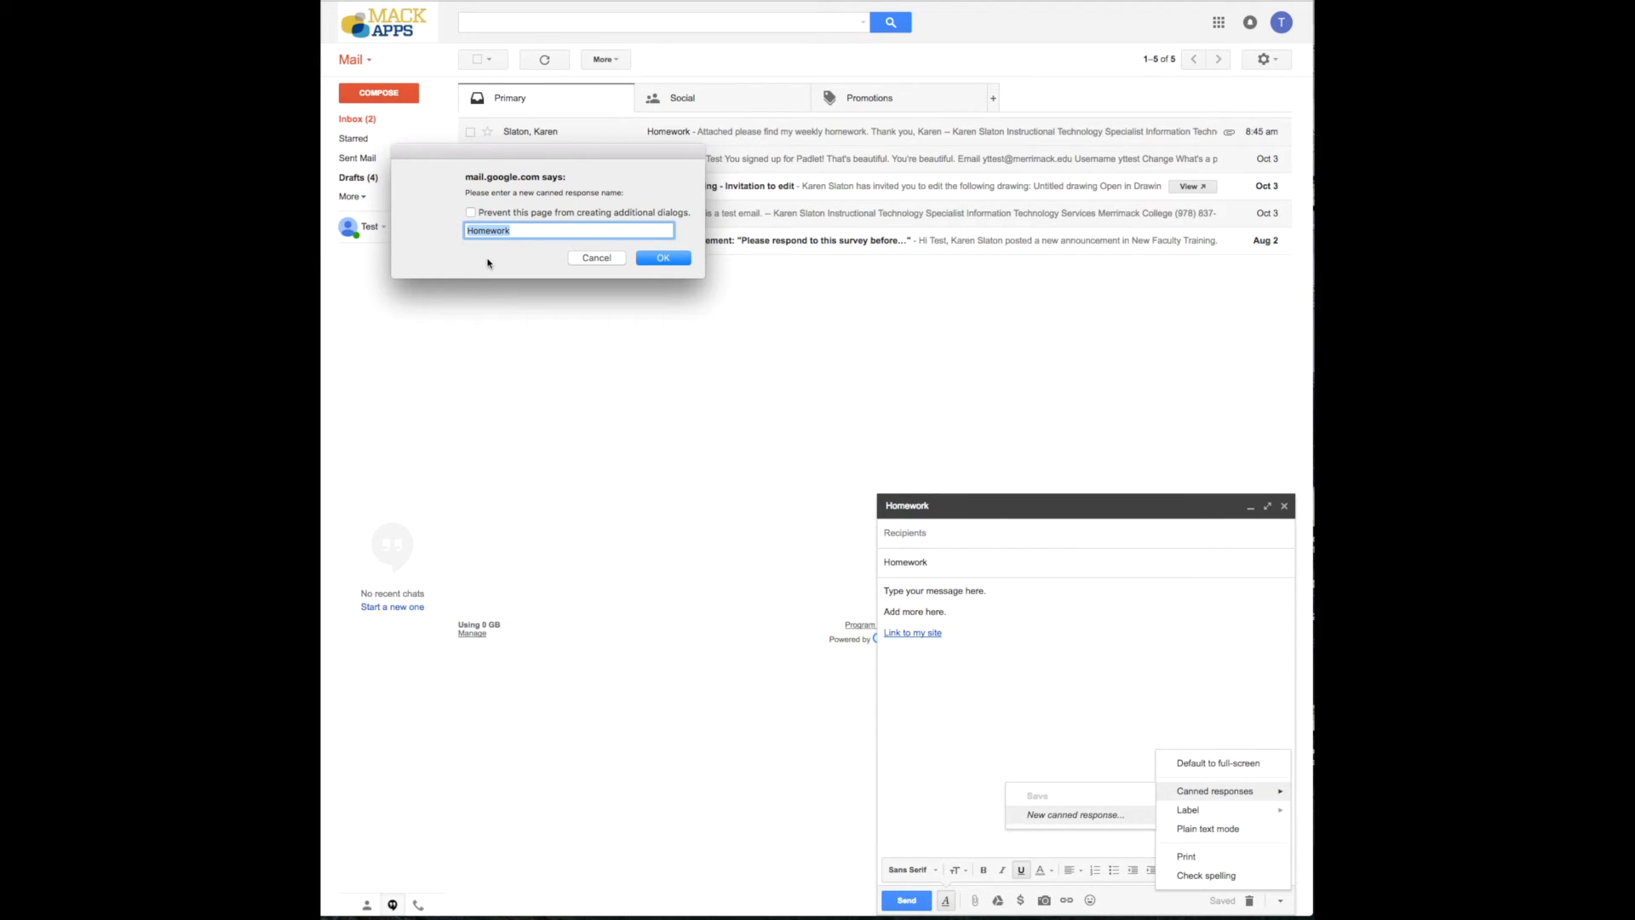
{"action": "left_click", "coordinate": [664, 257]}
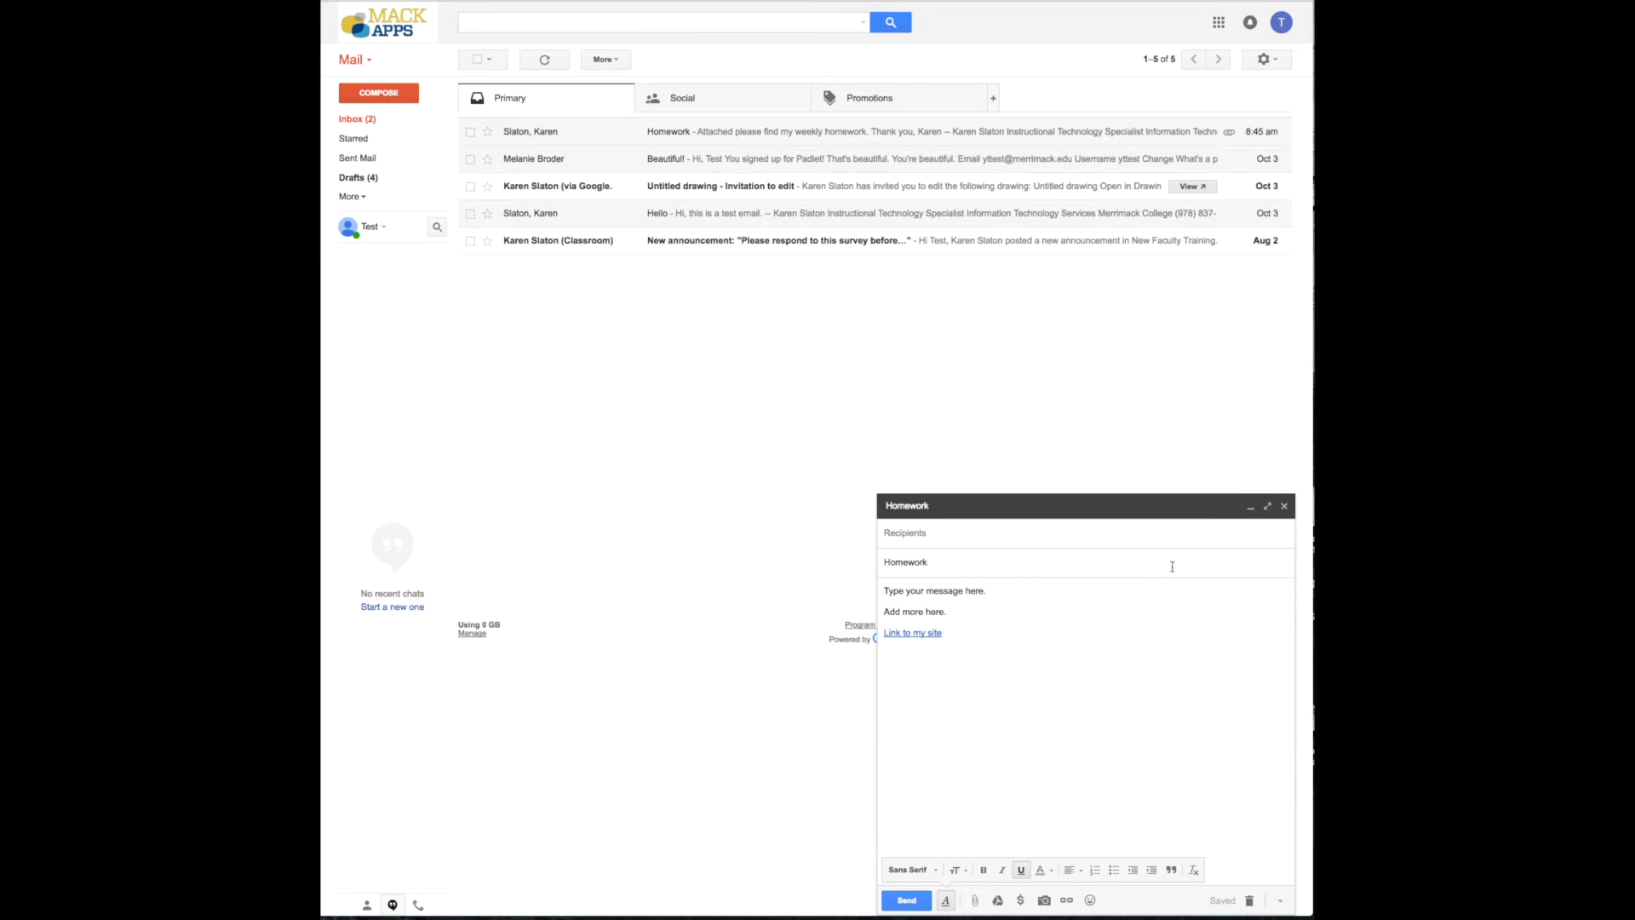
{"action": "left_click", "coordinate": [1284, 506]}
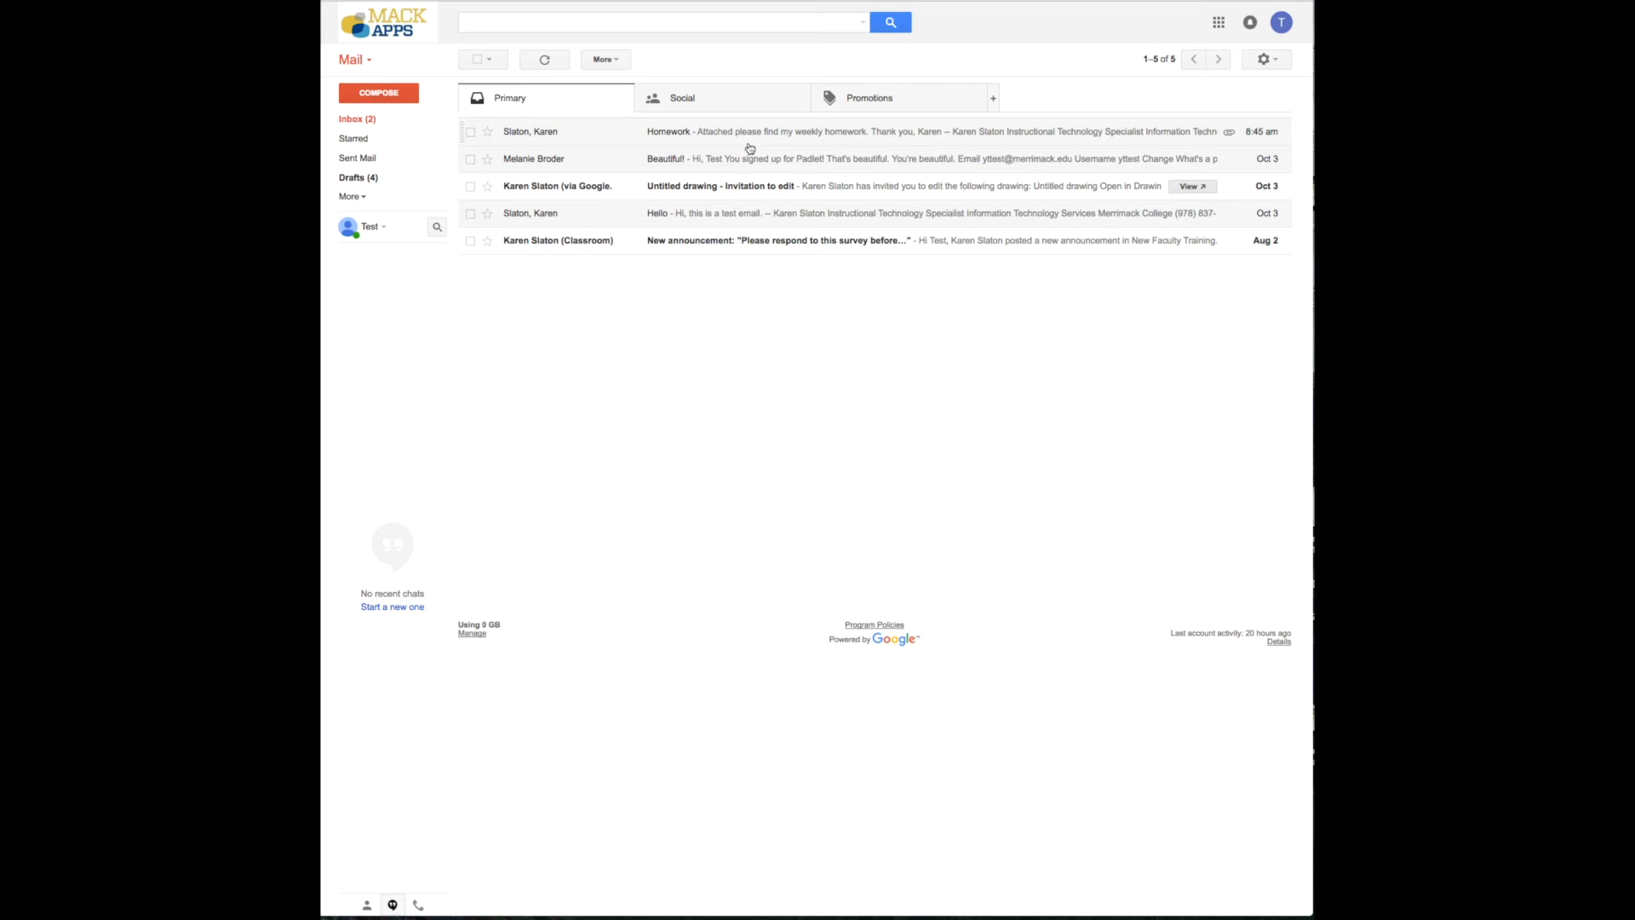
Open a reply to the received "Homework" email and insert the "Homework" canned response
{"action": "left_click", "coordinate": [672, 135]}
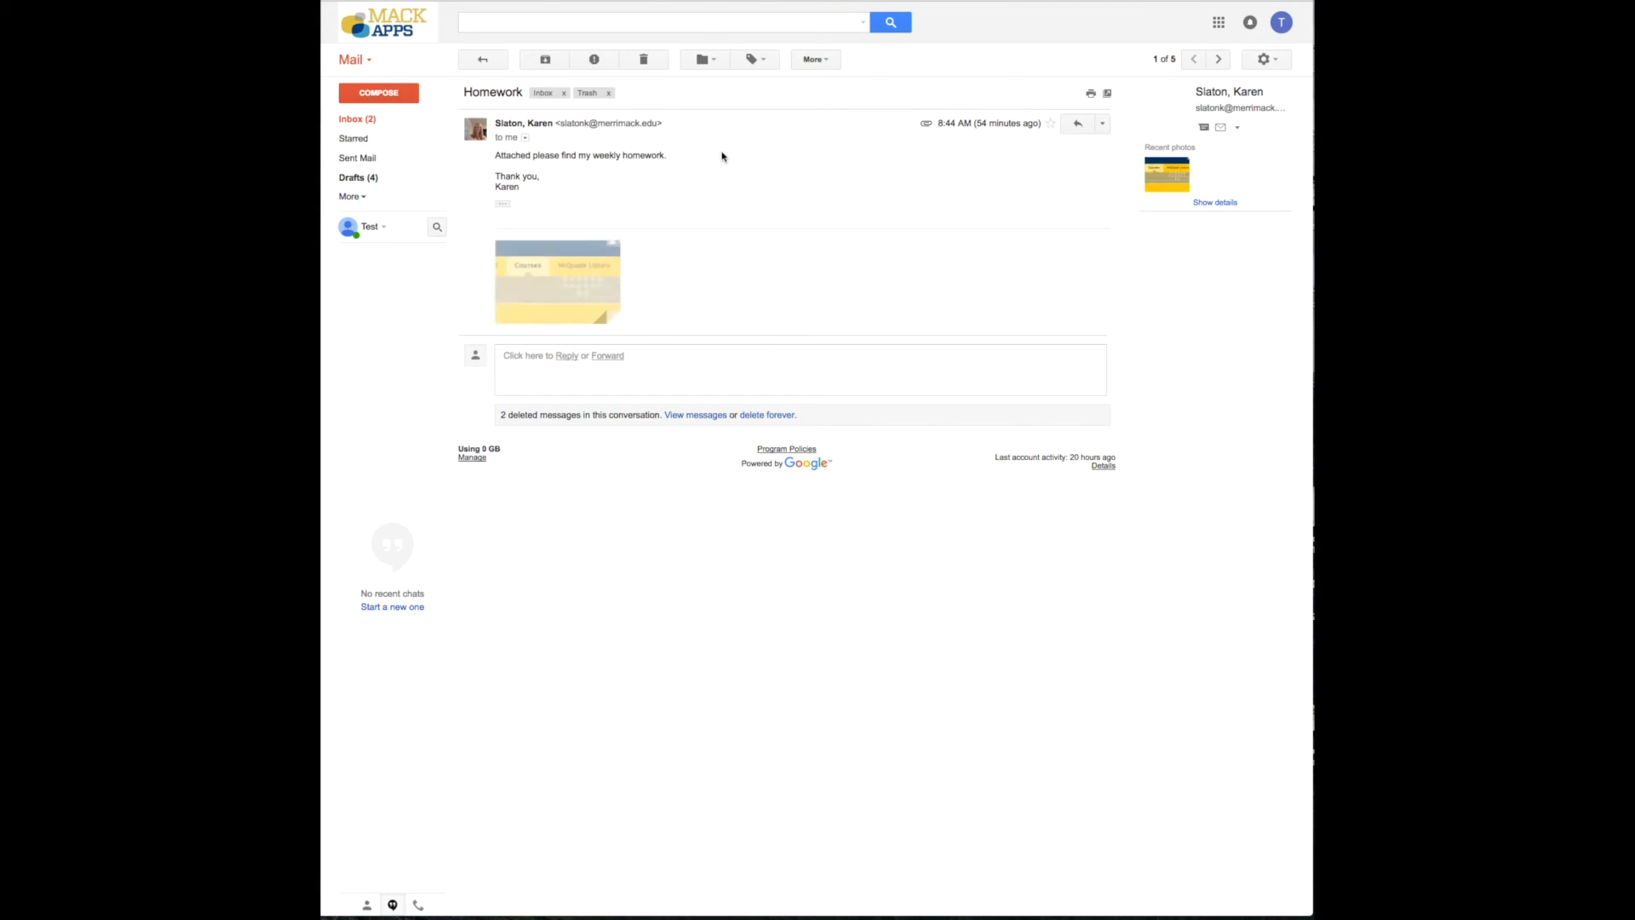
{"action": "left_click", "coordinate": [1078, 125]}
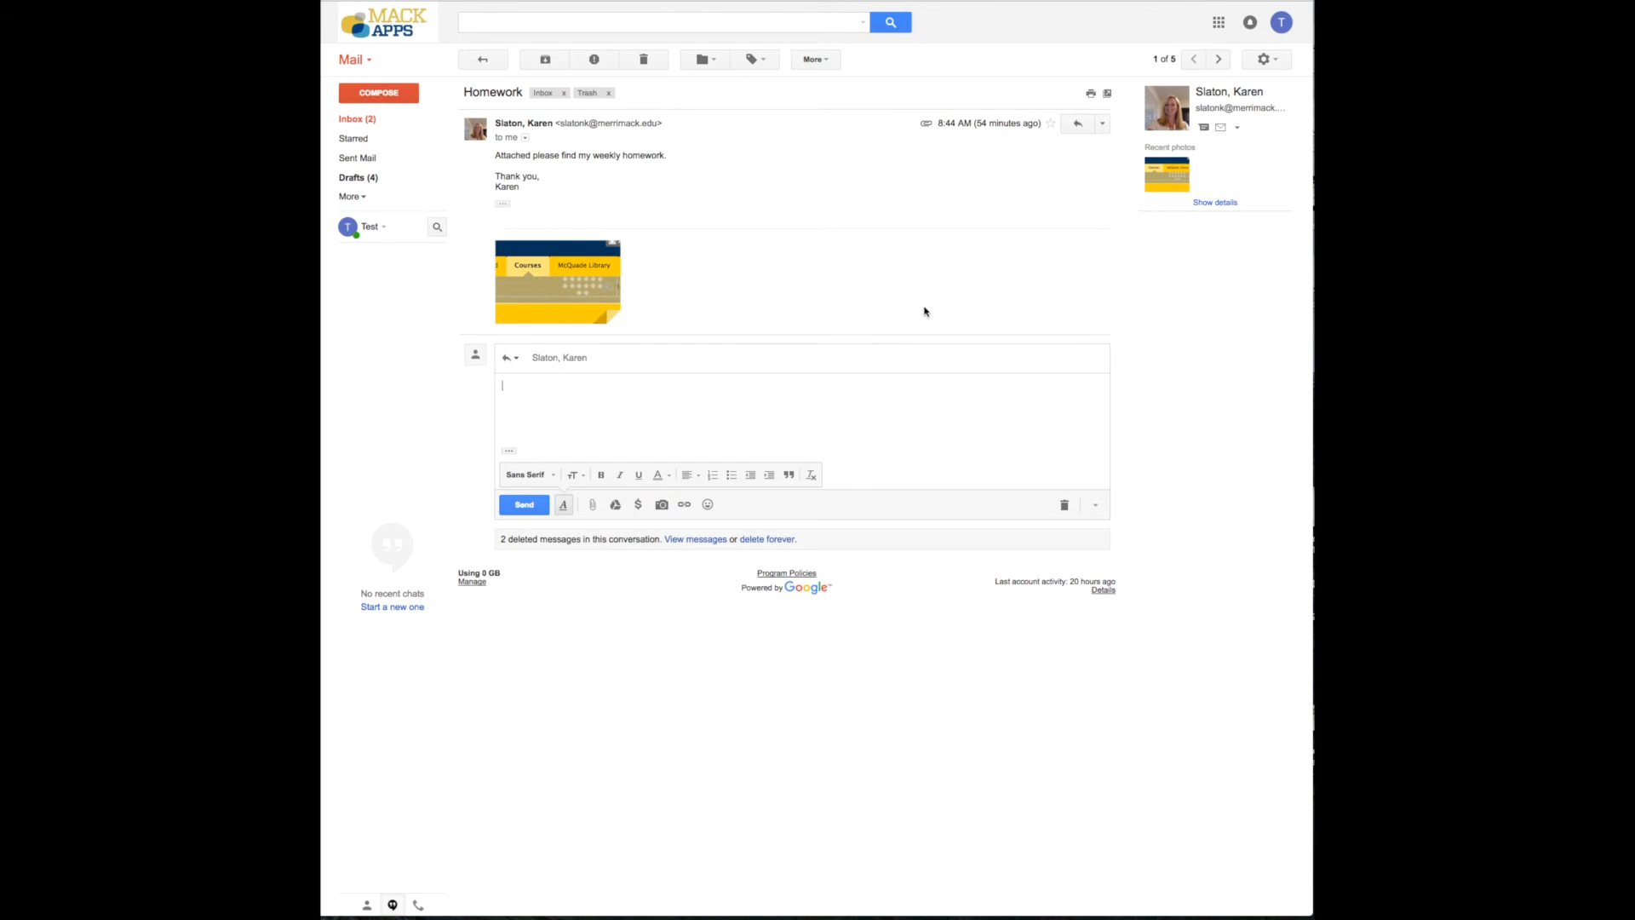
{"action": "left_click", "coordinate": [1097, 506]}
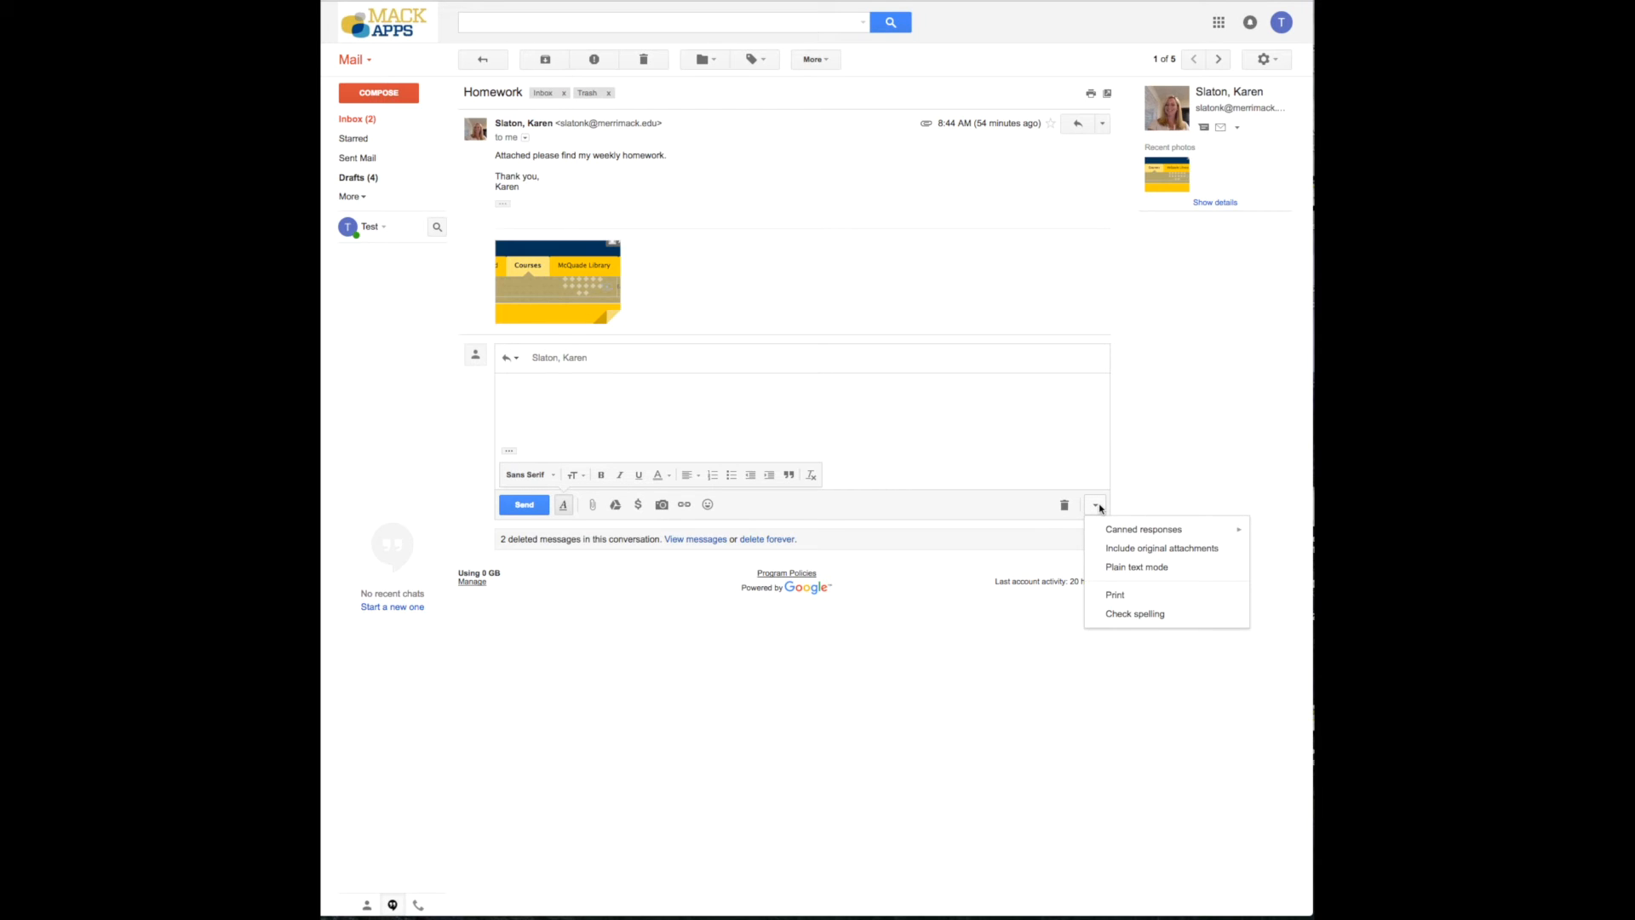
{"action": "mouse_move", "coordinate": [1134, 532]}
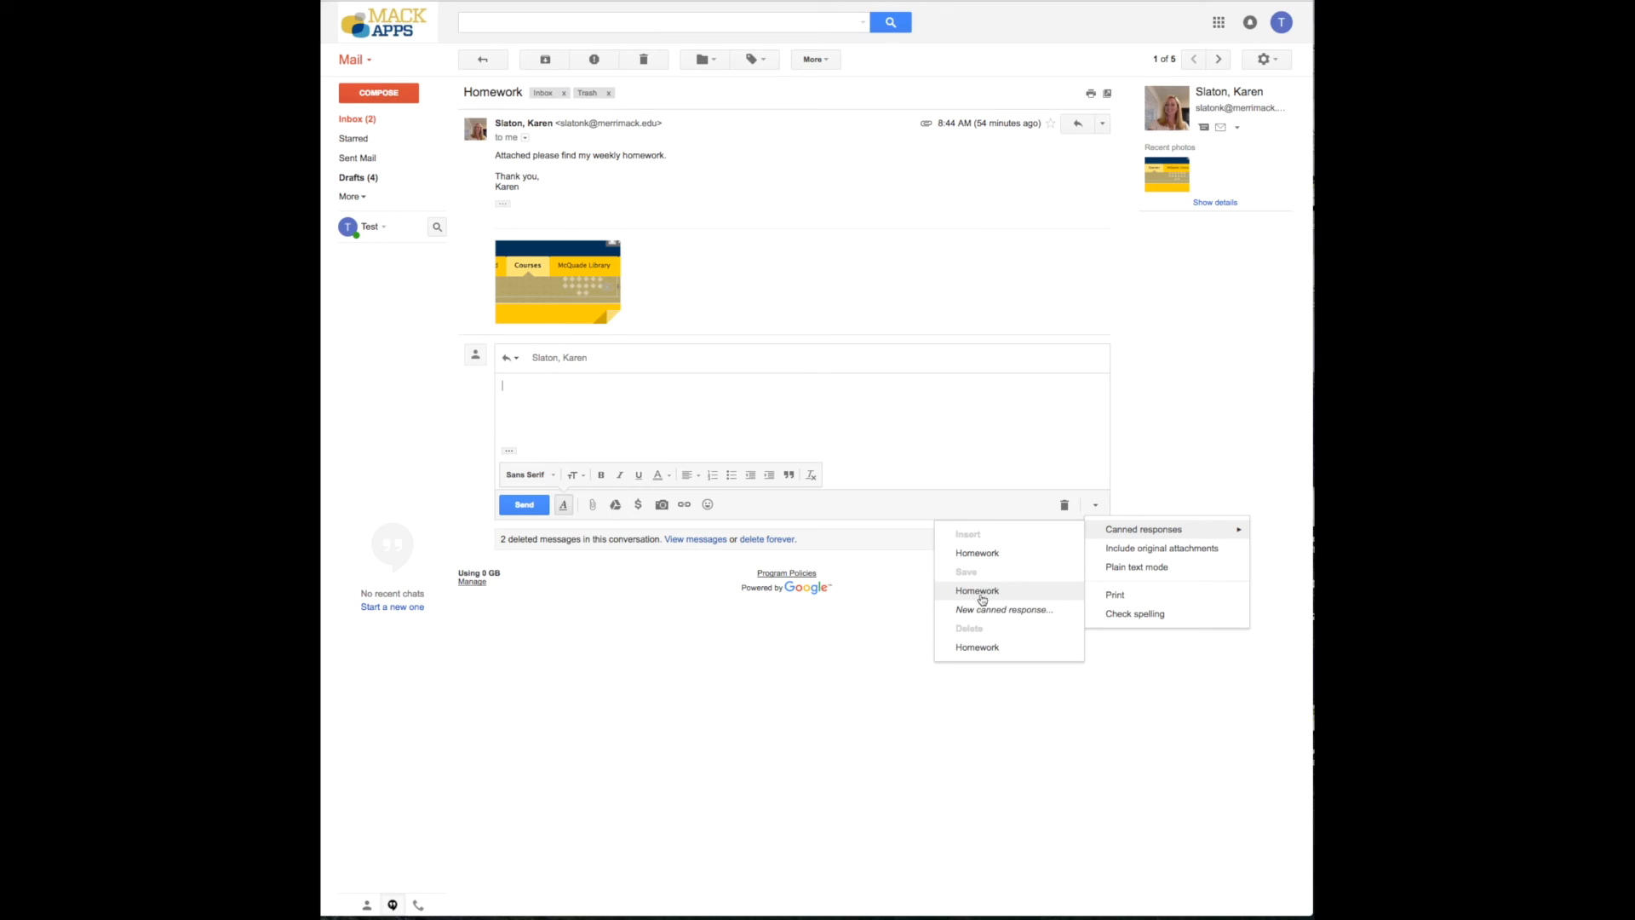
{"action": "left_click", "coordinate": [976, 554]}
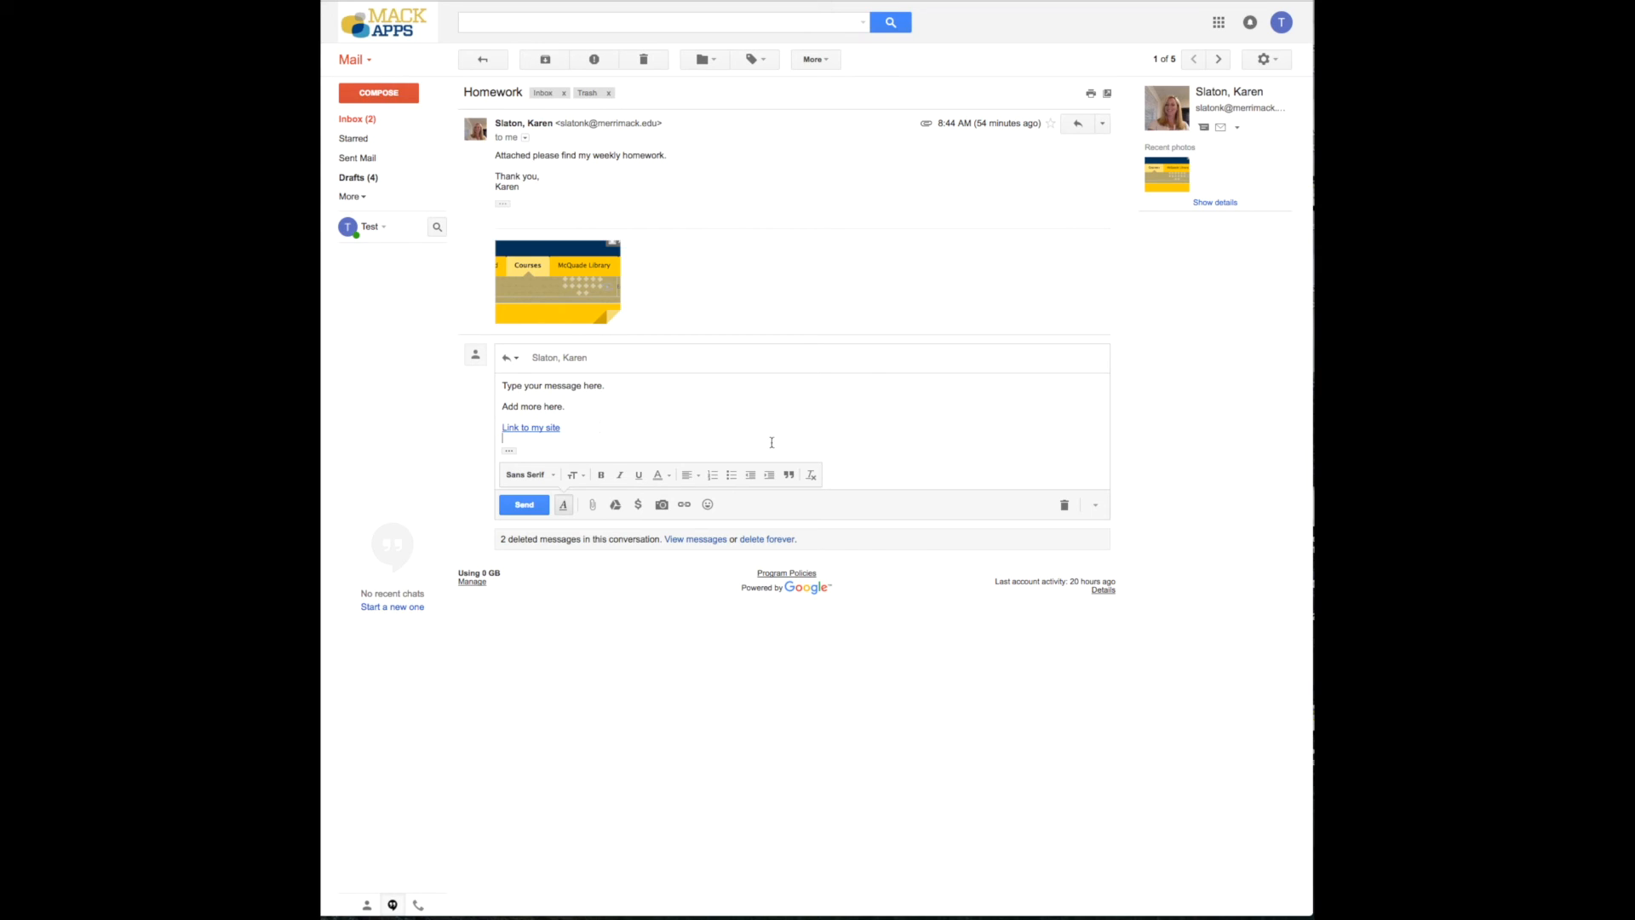
Add a blank line after the link in the reply and send it
{"action": "left_click", "coordinate": [619, 428]}
{"action": "key", "text": "Return"}
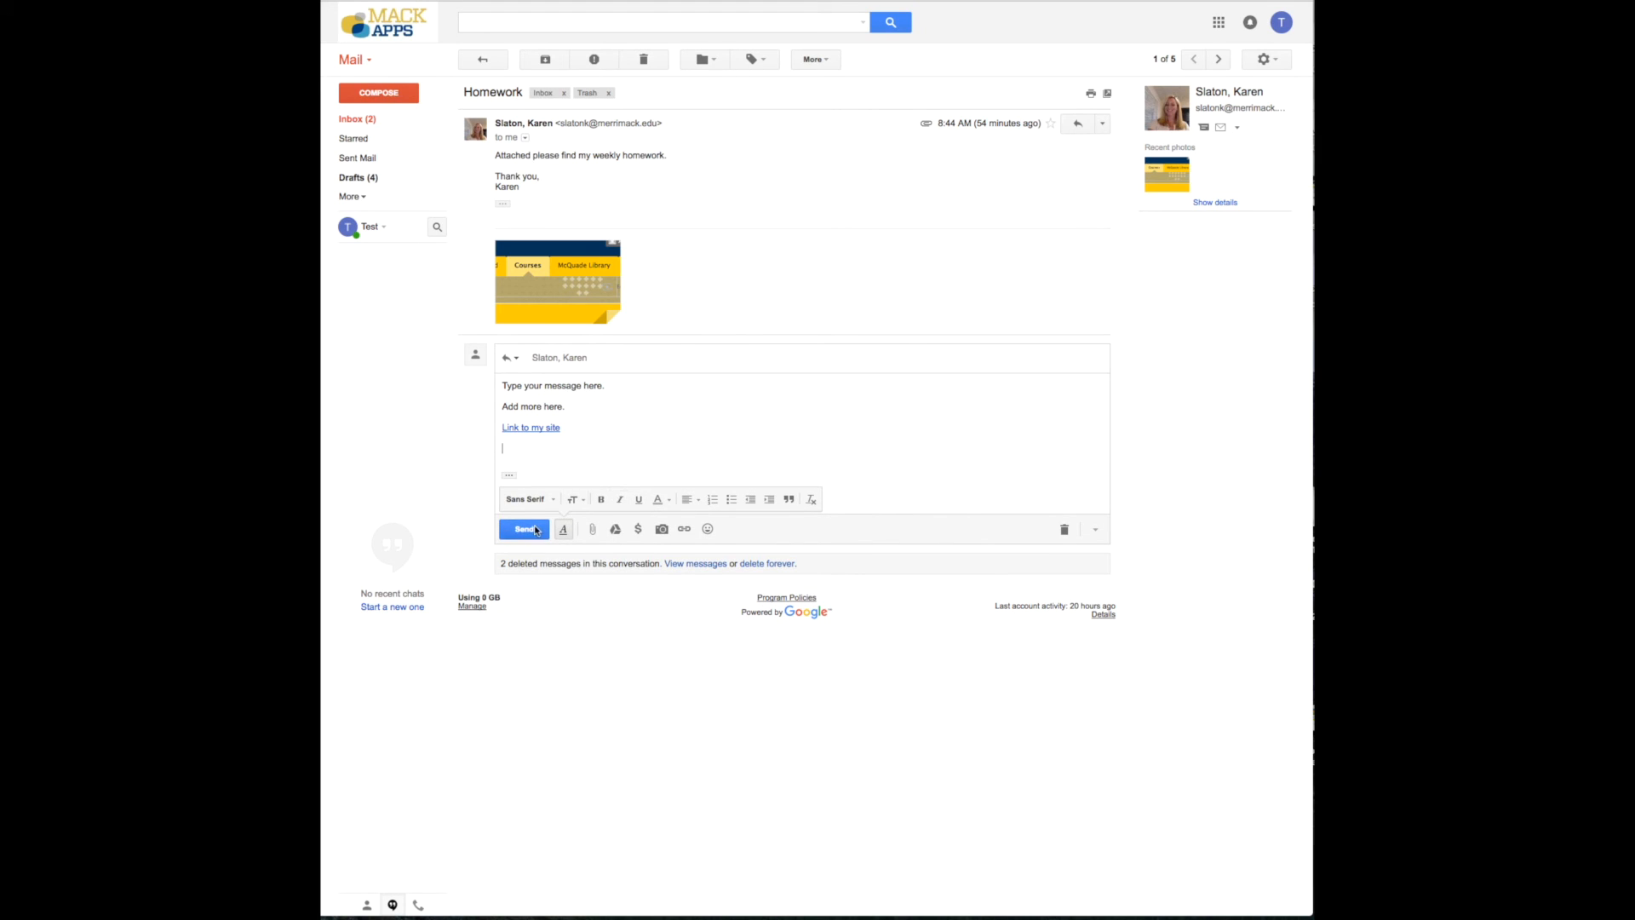
{"action": "left_click", "coordinate": [524, 529]}
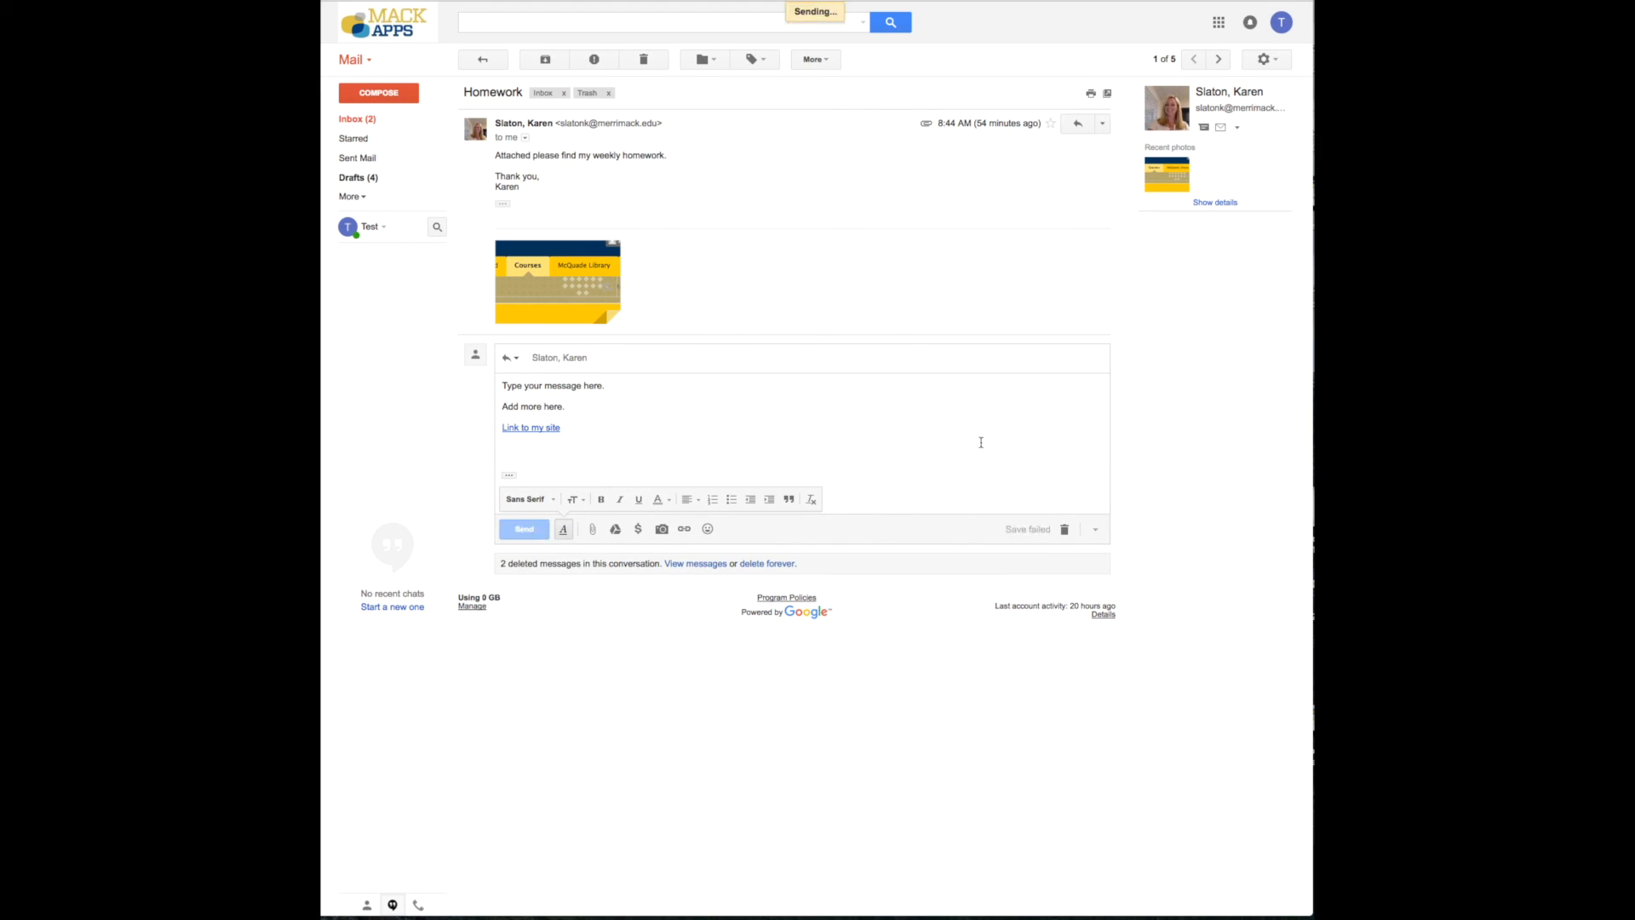